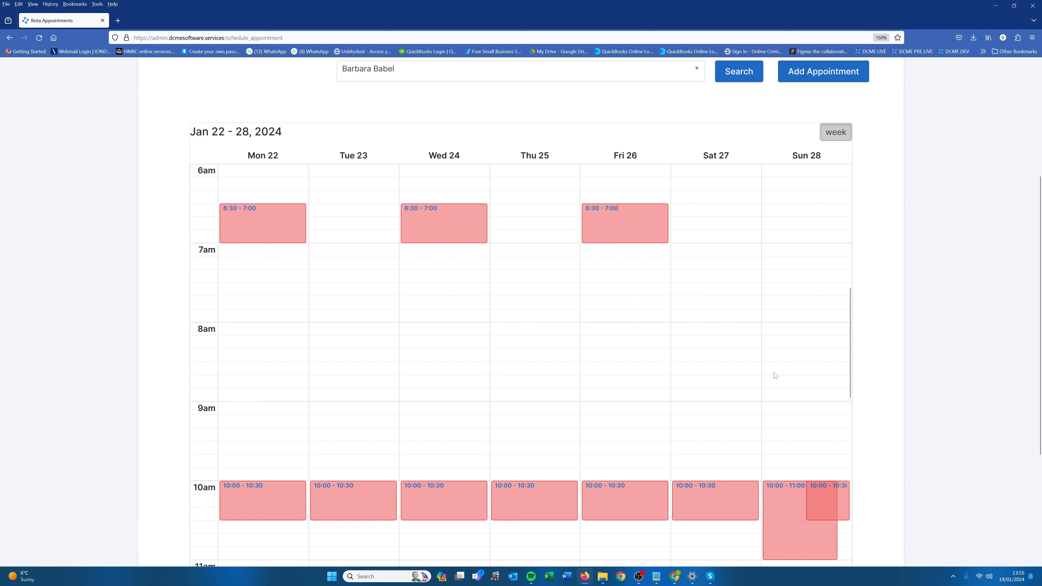
Start a new rota appointment for the first listed service user with the Morning Appointment task template.
scroll(348, 361, up, 2)
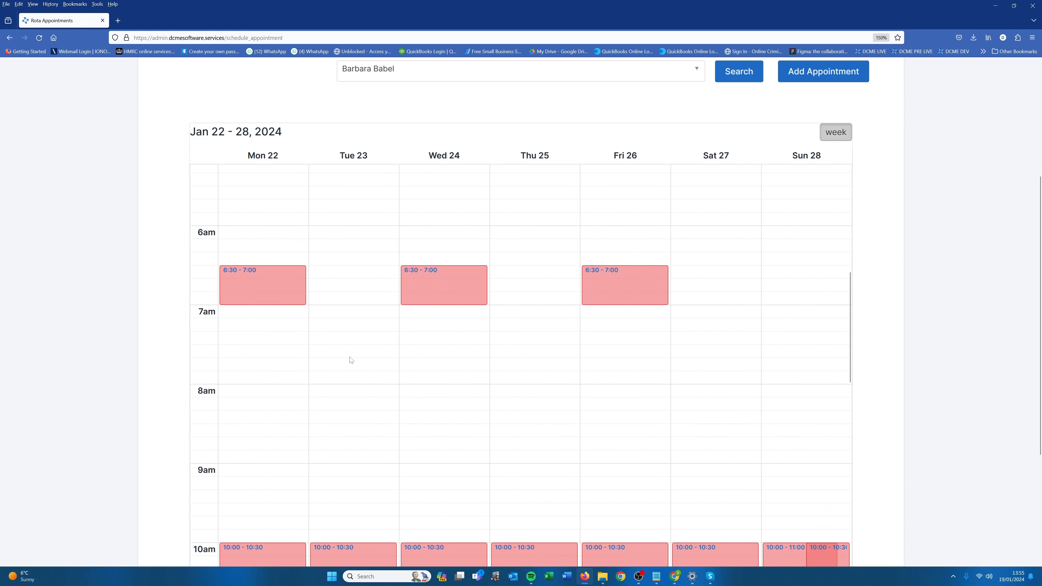
click(816, 72)
click(448, 257)
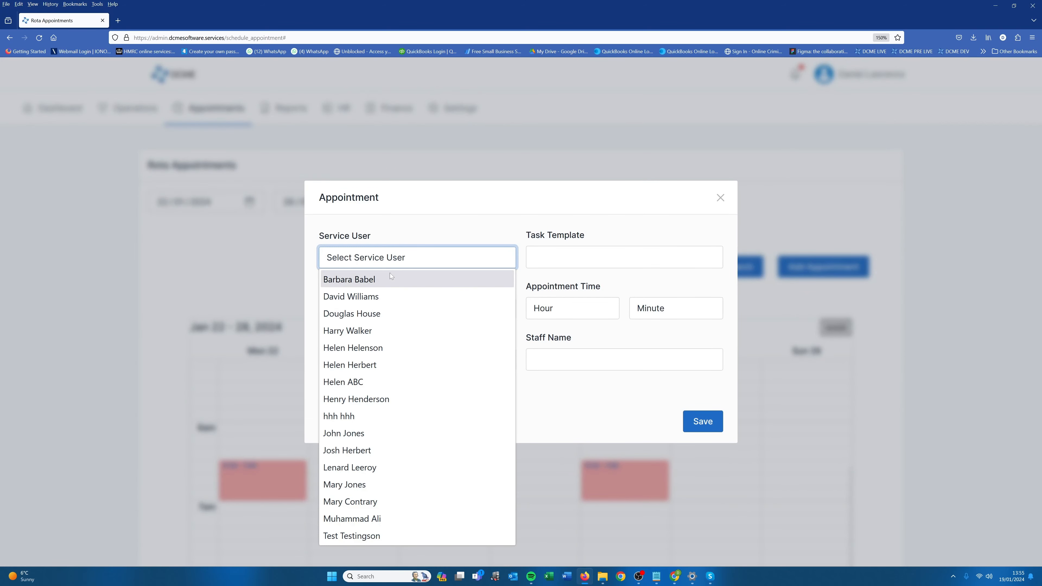
click(386, 279)
click(550, 265)
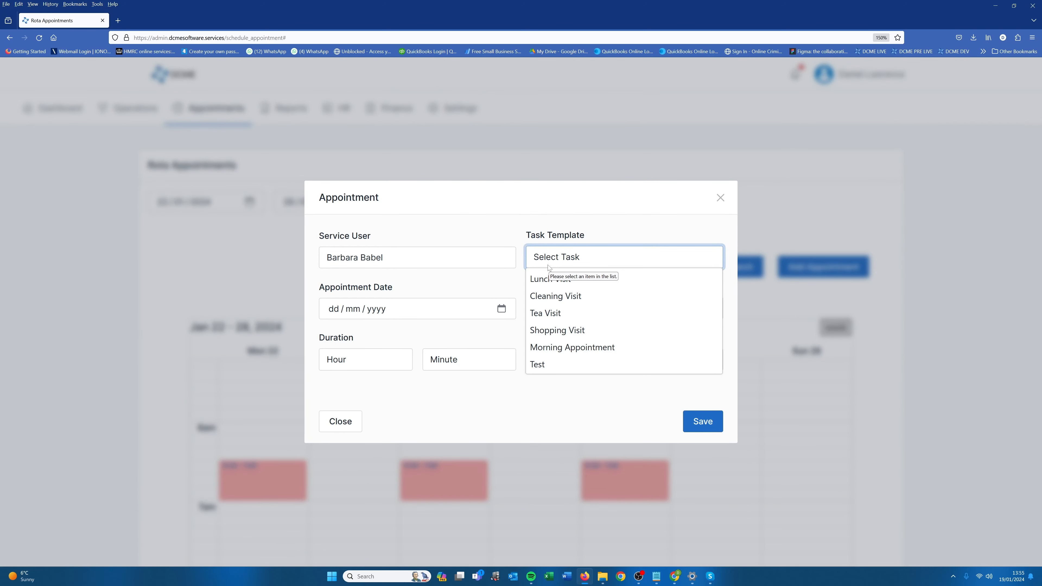
click(552, 348)
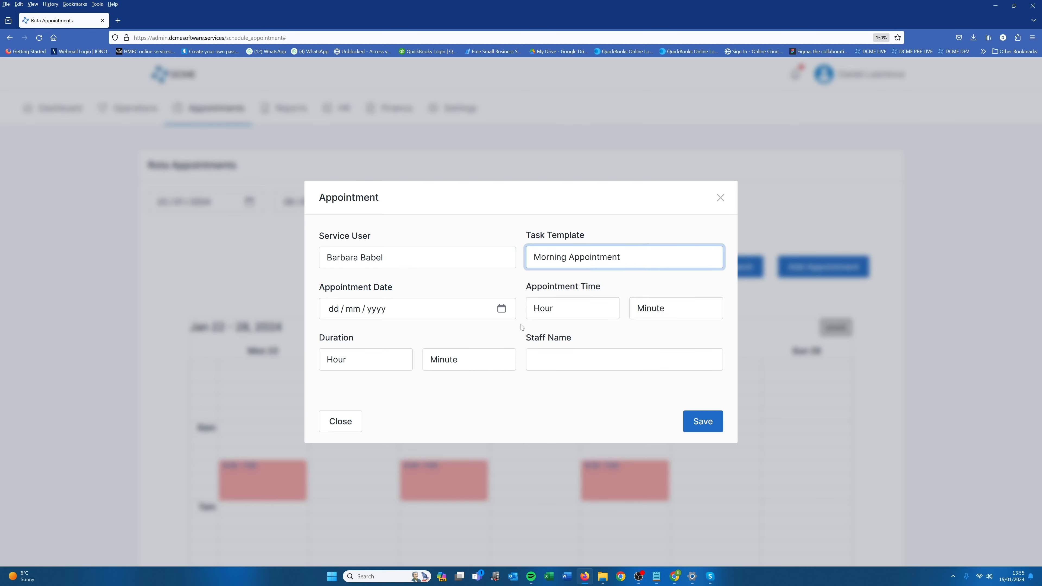
Set the appointment date to 22/01/2024 and the appointment time to 08:00.
click(502, 310)
click(333, 403)
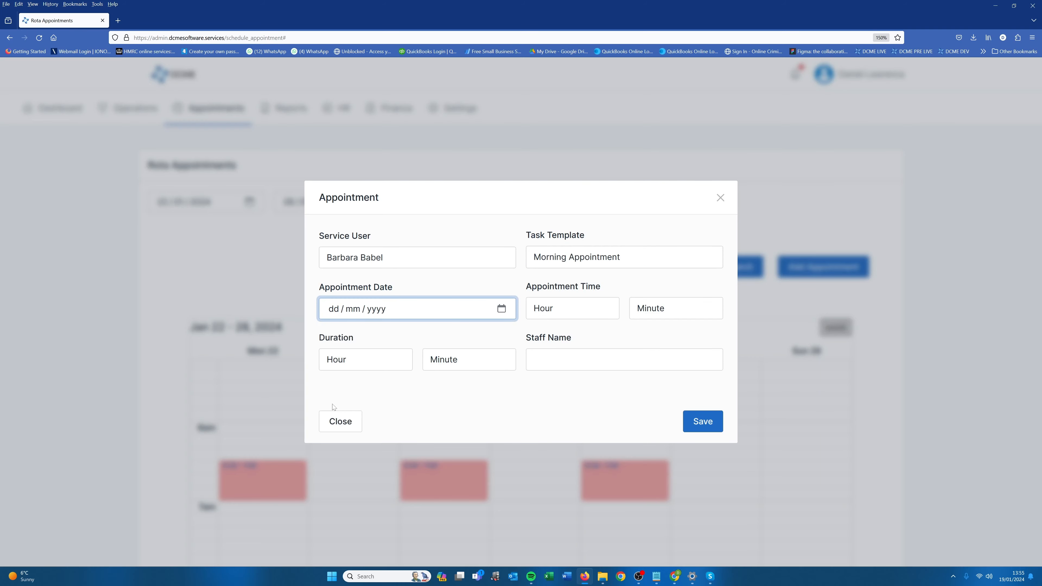
click(574, 309)
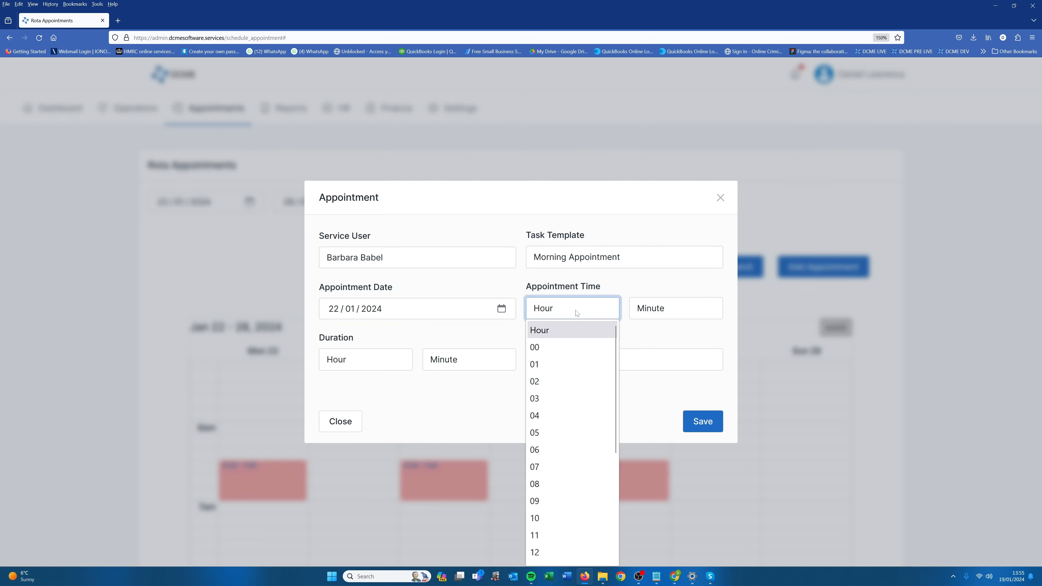
click(549, 485)
click(660, 314)
click(660, 346)
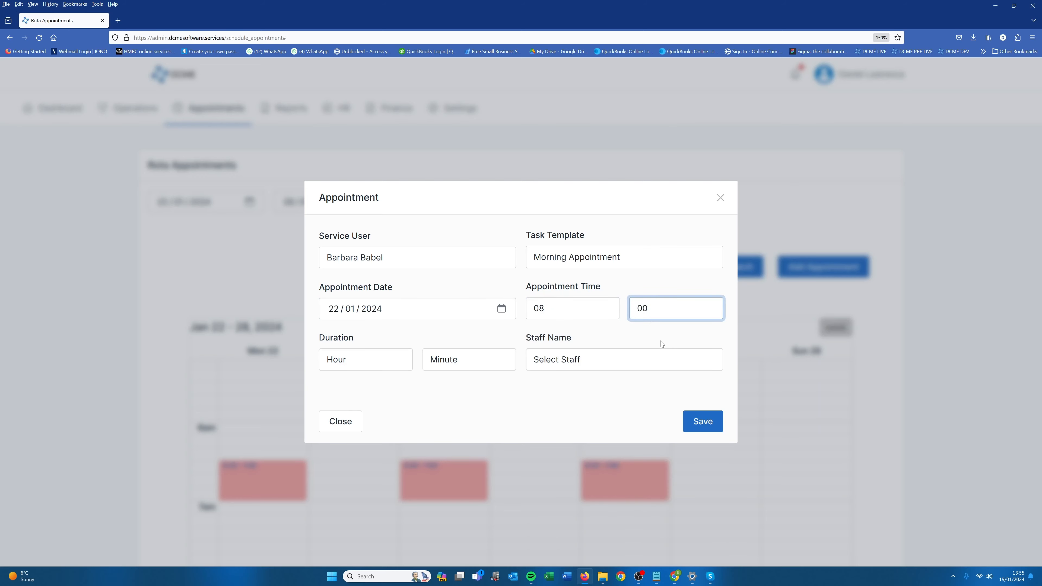
Give the appointment a duration of 1 hour 00 minutes and save it with the first listed staff member assigned.
click(404, 359)
click(350, 102)
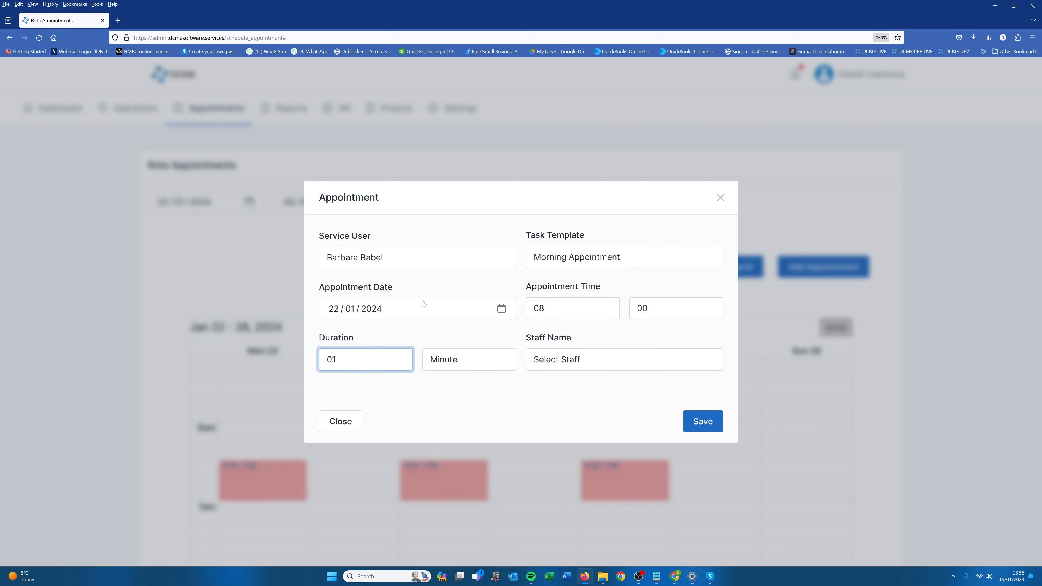
click(449, 369)
click(443, 150)
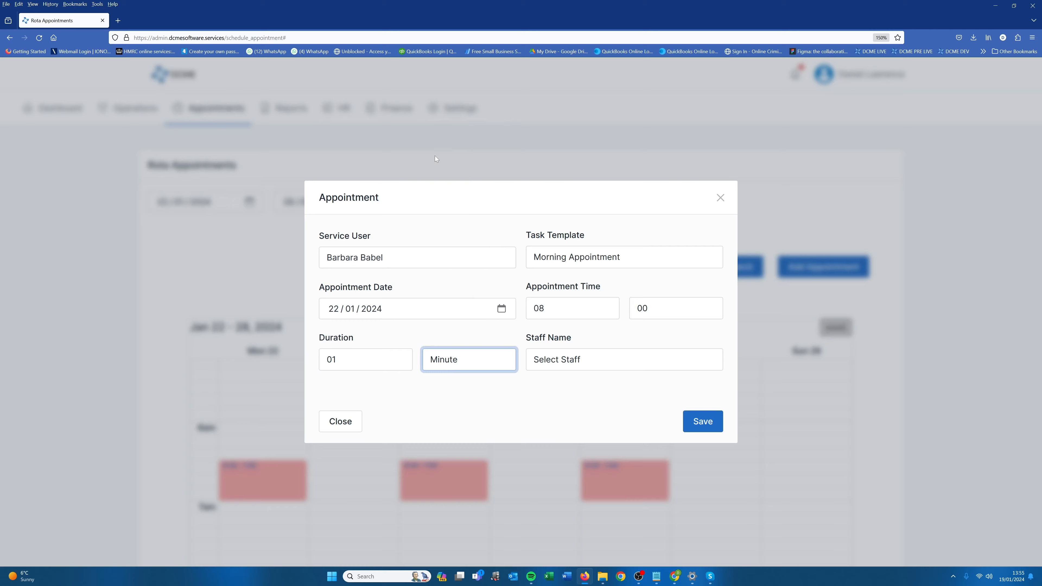
click(577, 361)
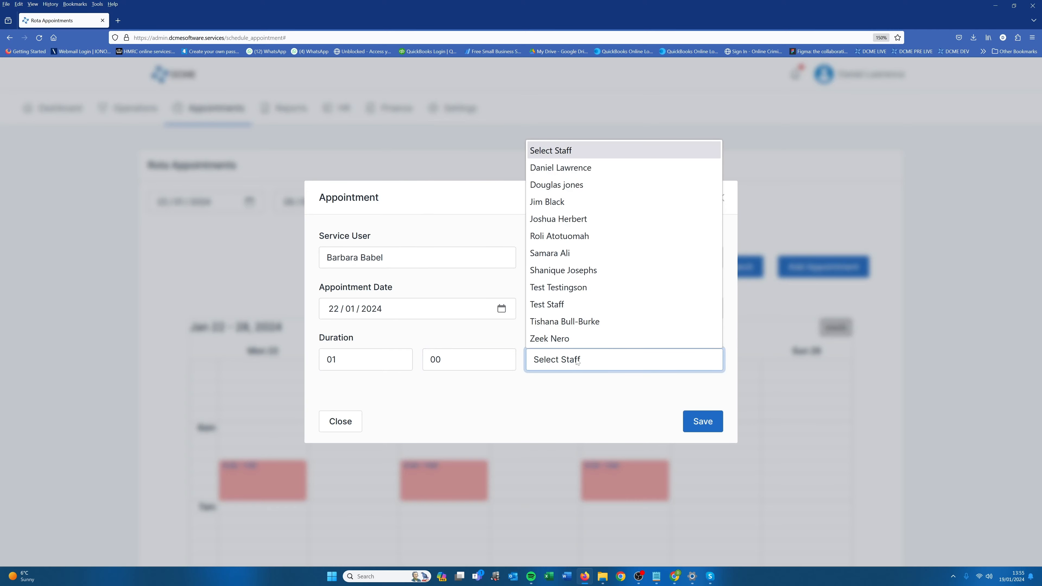
click(579, 169)
click(707, 422)
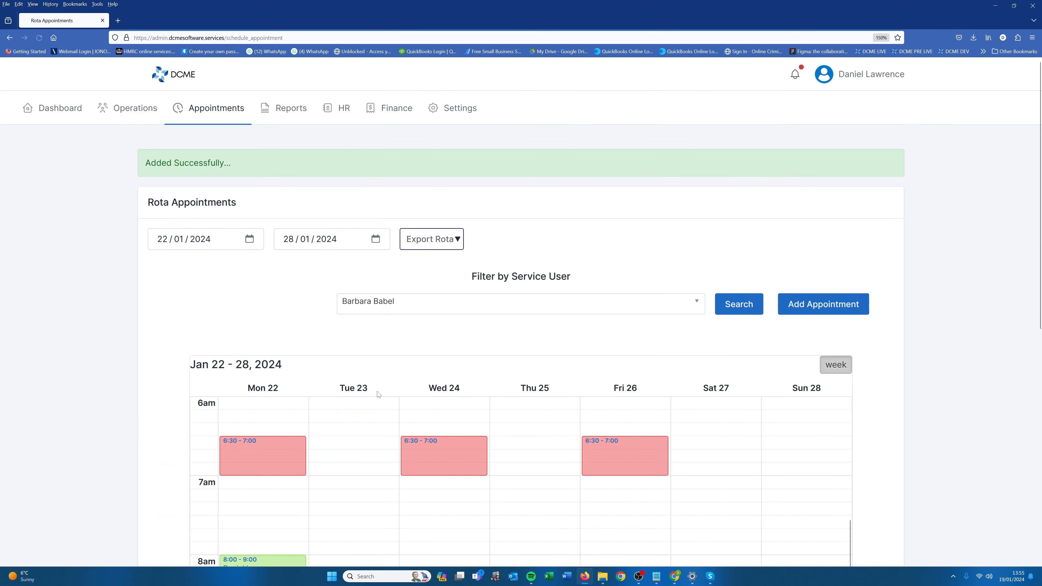
Show the service user's rota for the week starting 29/01/2024.
scroll(338, 372, down, 4)
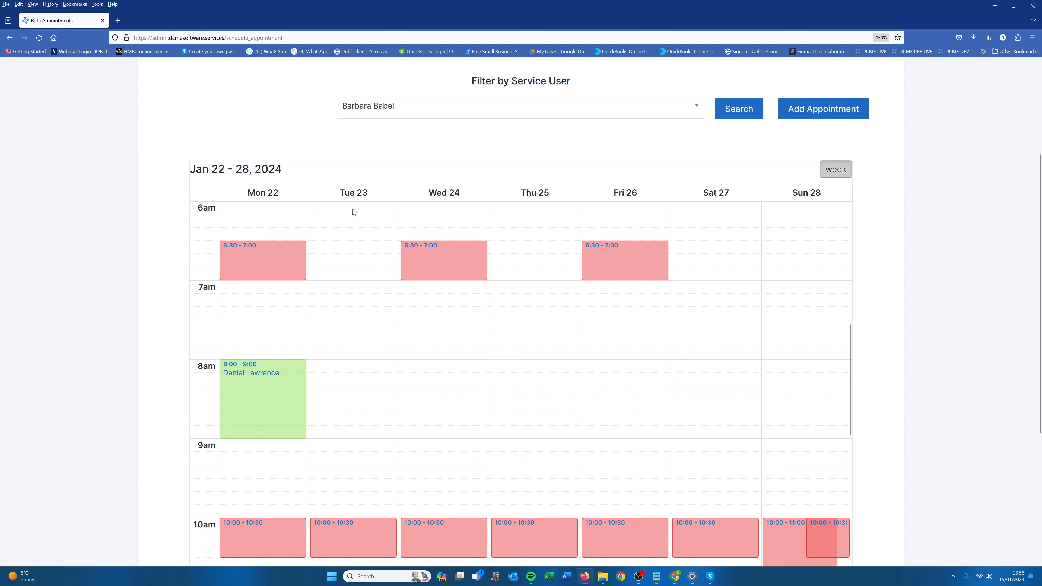
scroll(238, 132, up, 2)
click(248, 113)
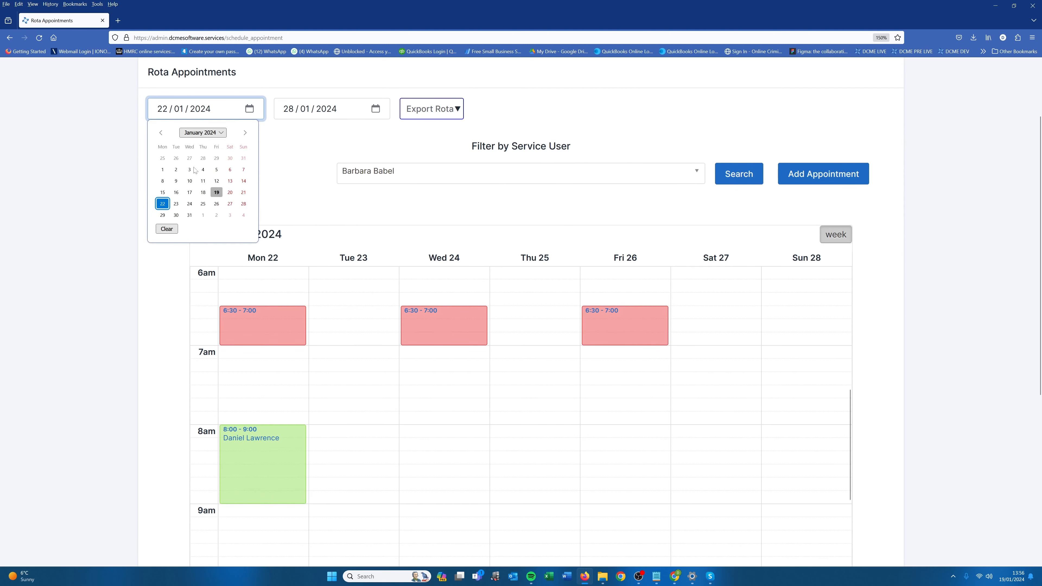
click(163, 215)
click(725, 180)
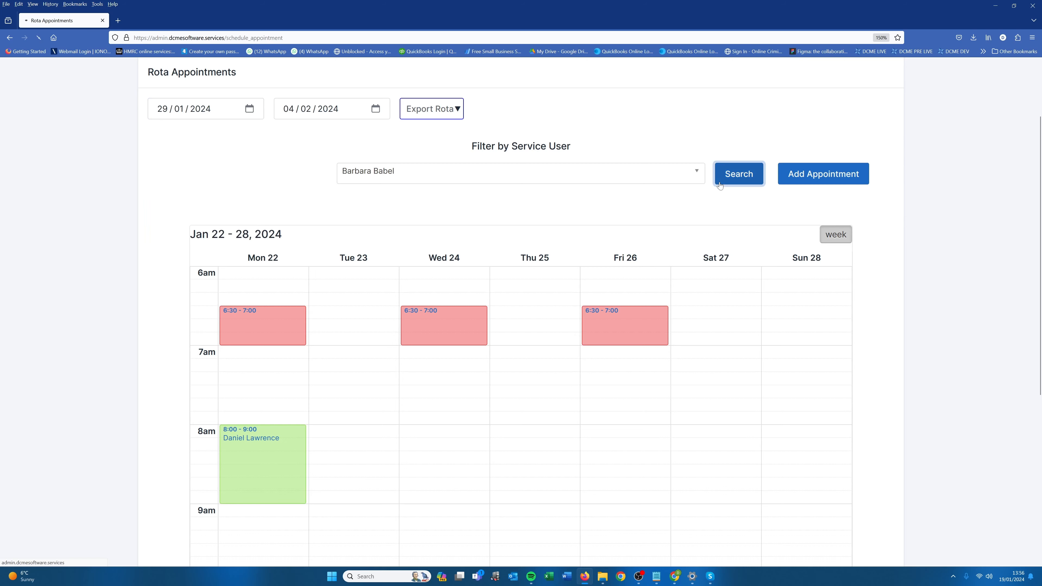
scroll(267, 411, down, 3)
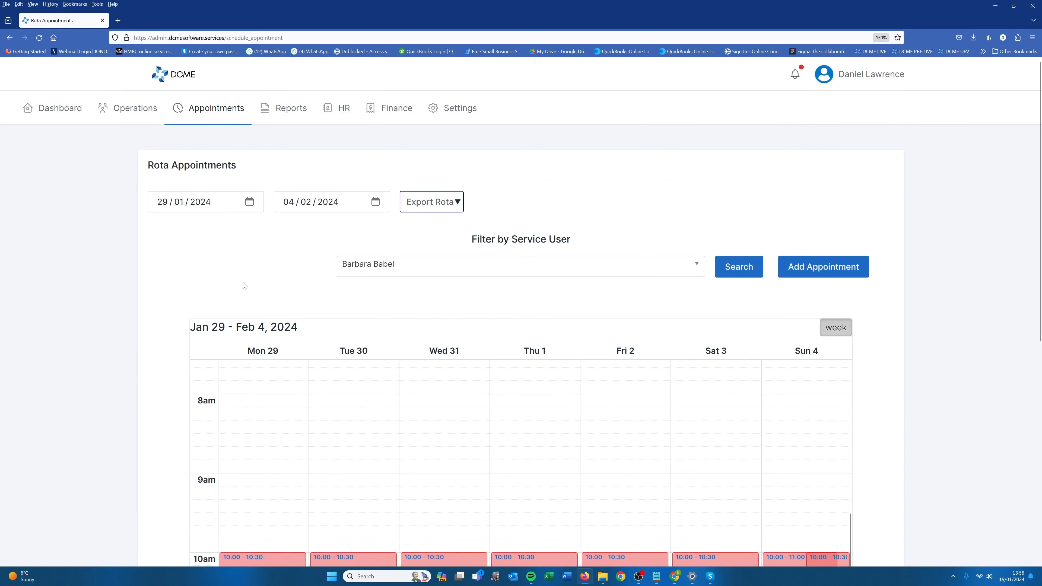
Return the rota to the week starting 22/01/2024.
click(250, 203)
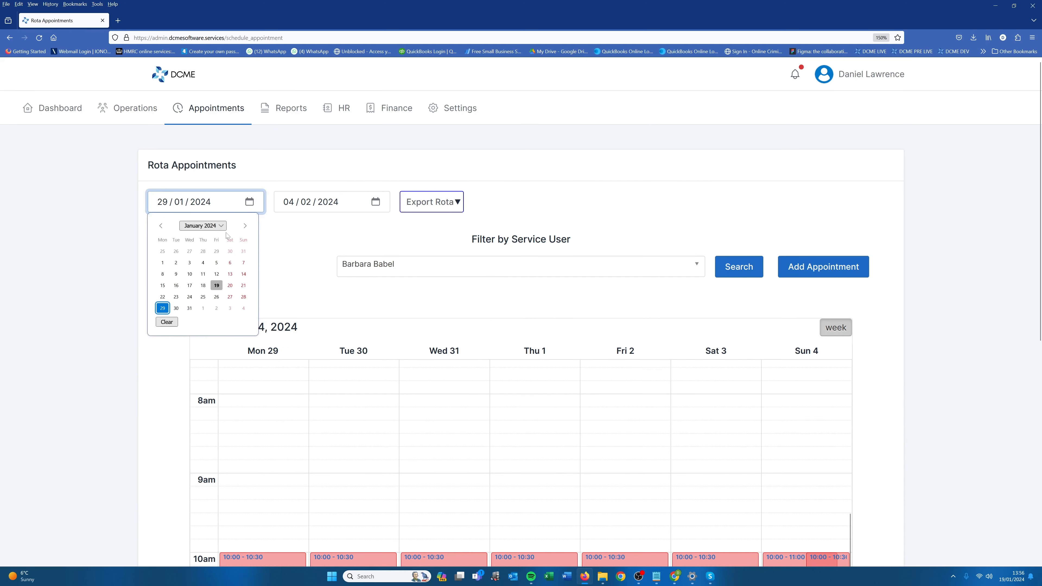
click(164, 295)
click(737, 267)
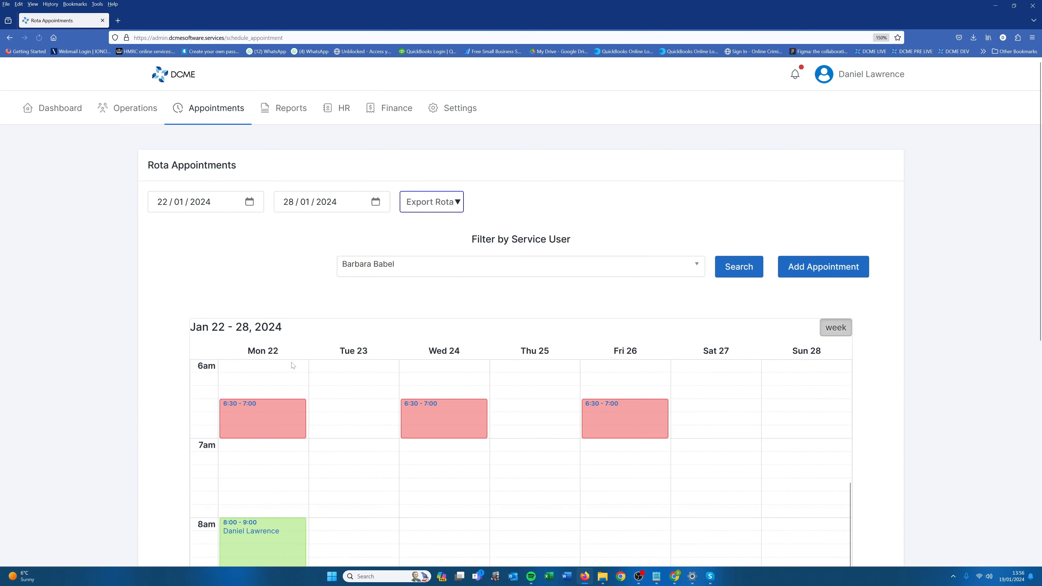
Delete the 8:00 - 9:00 appointment on Monday 22 from the rota.
scroll(287, 369, down, 3)
scroll(279, 381, up, 1)
click(275, 428)
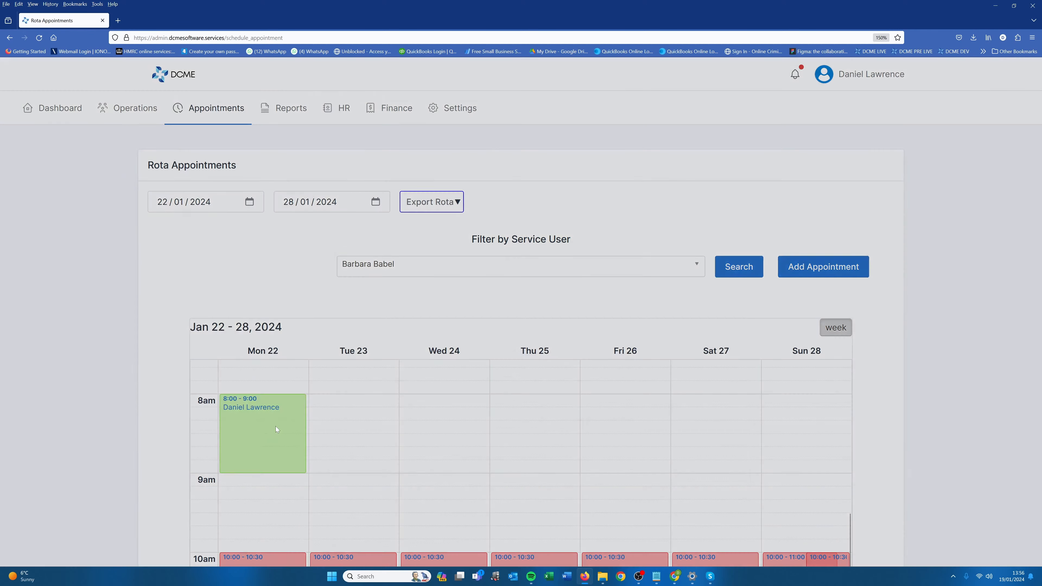
click(350, 520)
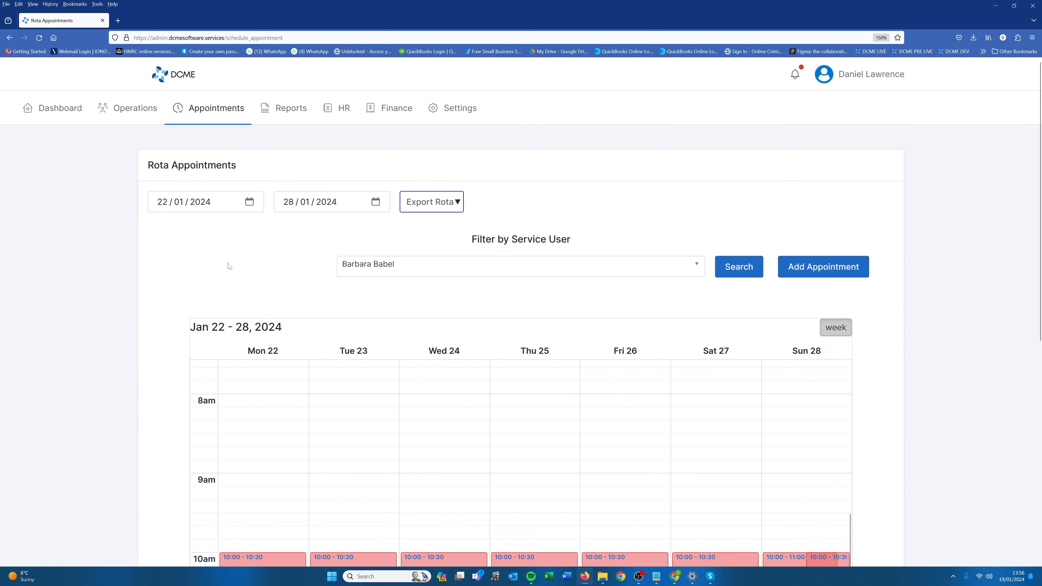
Open the appointment master of the first listed service user from the Service Users list.
click(143, 131)
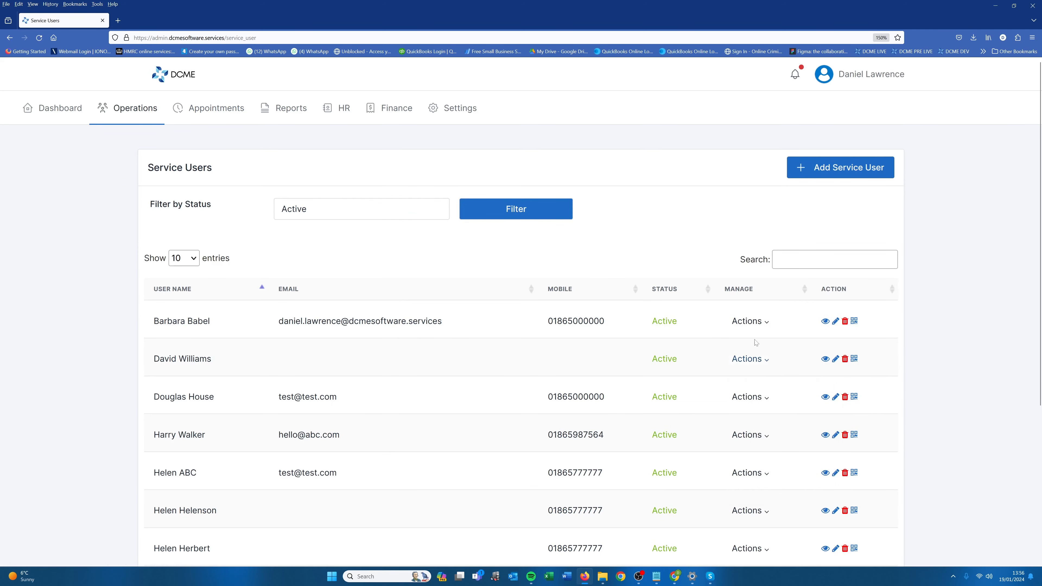
click(748, 321)
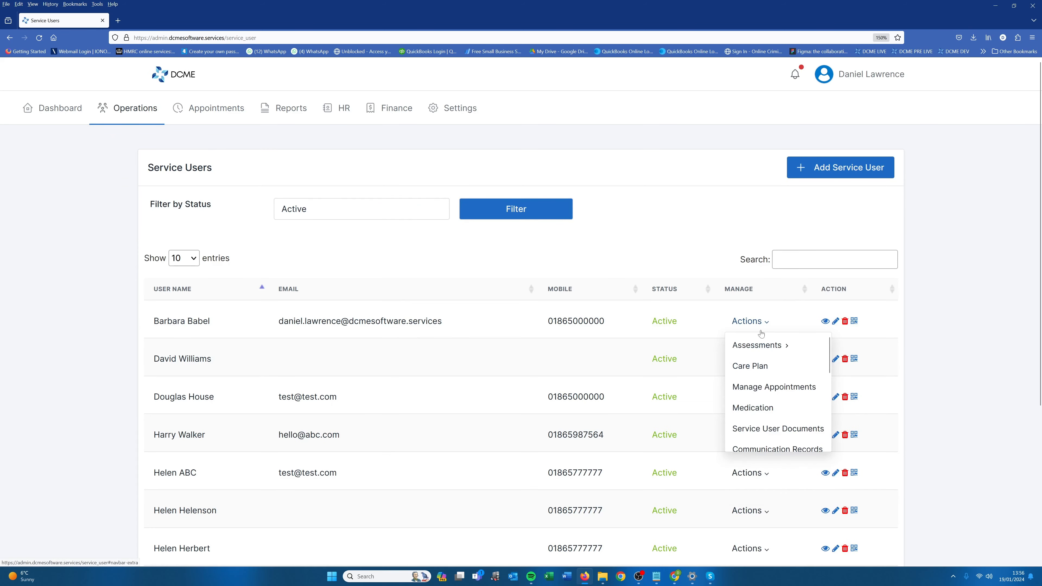
click(773, 391)
scroll(336, 383, down, 2)
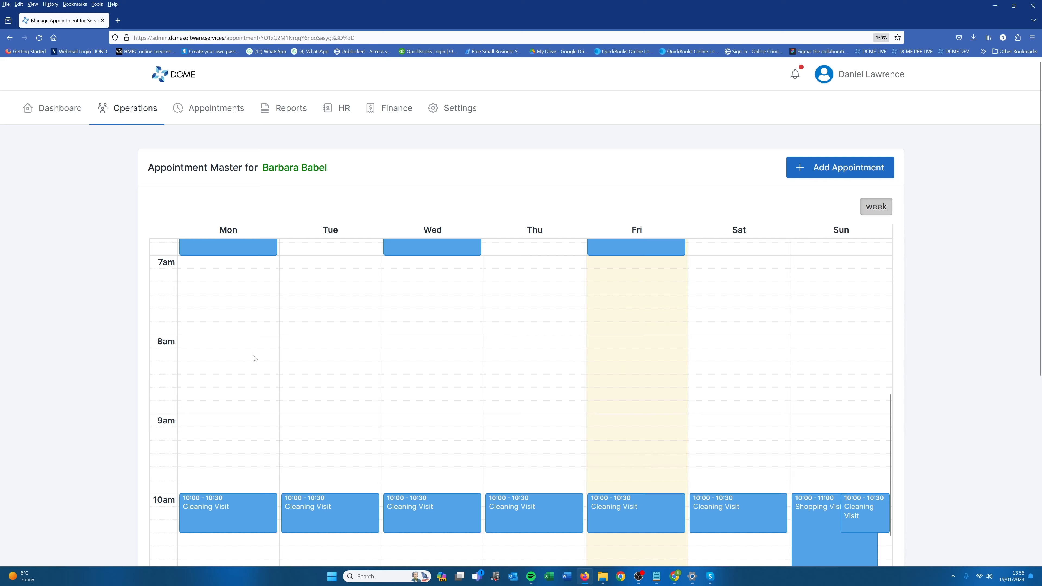
Start a new master appointment with start date 22/01/2024 and select every day of the week.
click(826, 173)
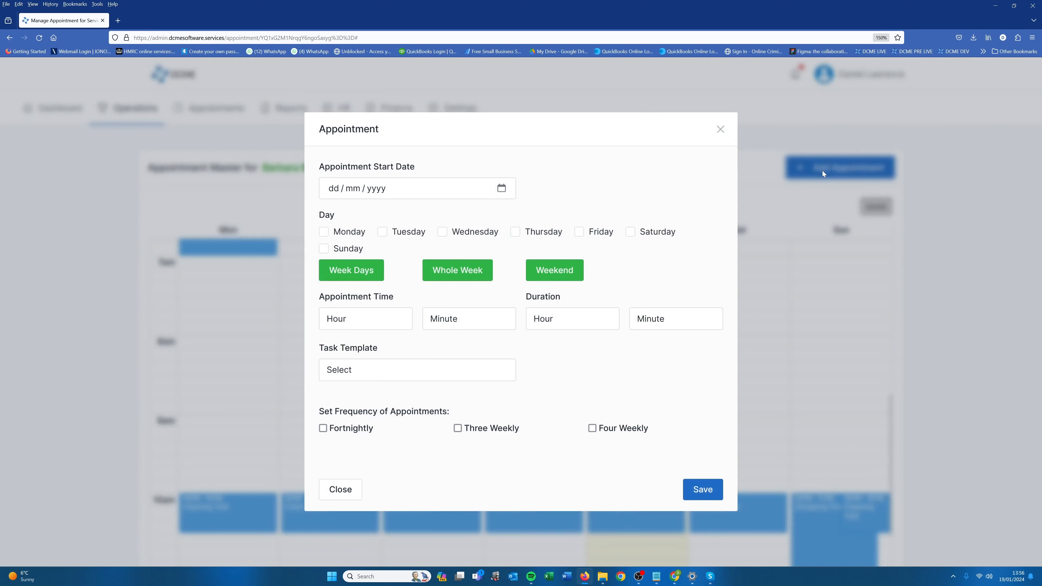
click(501, 189)
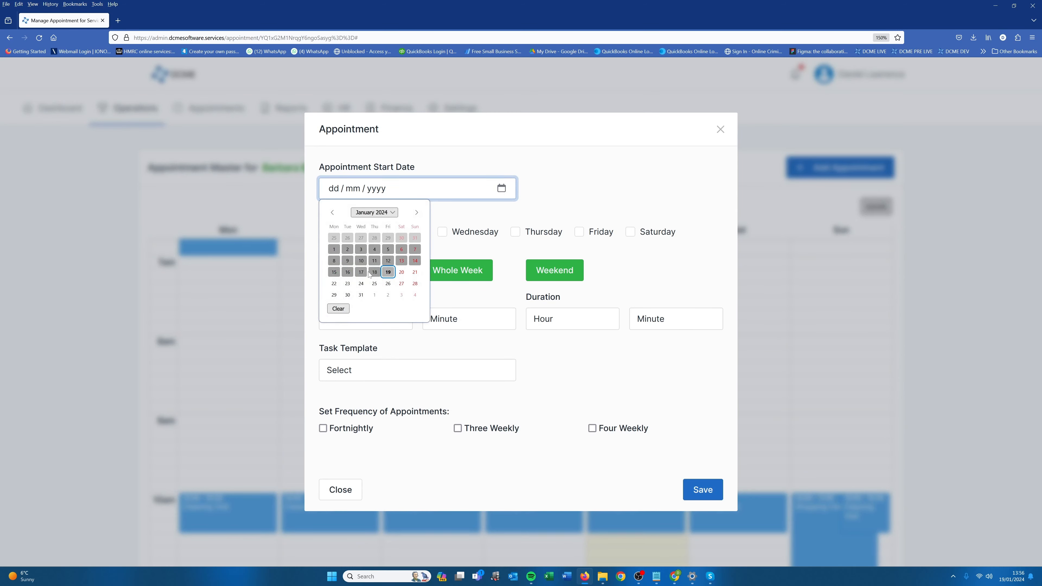
click(334, 283)
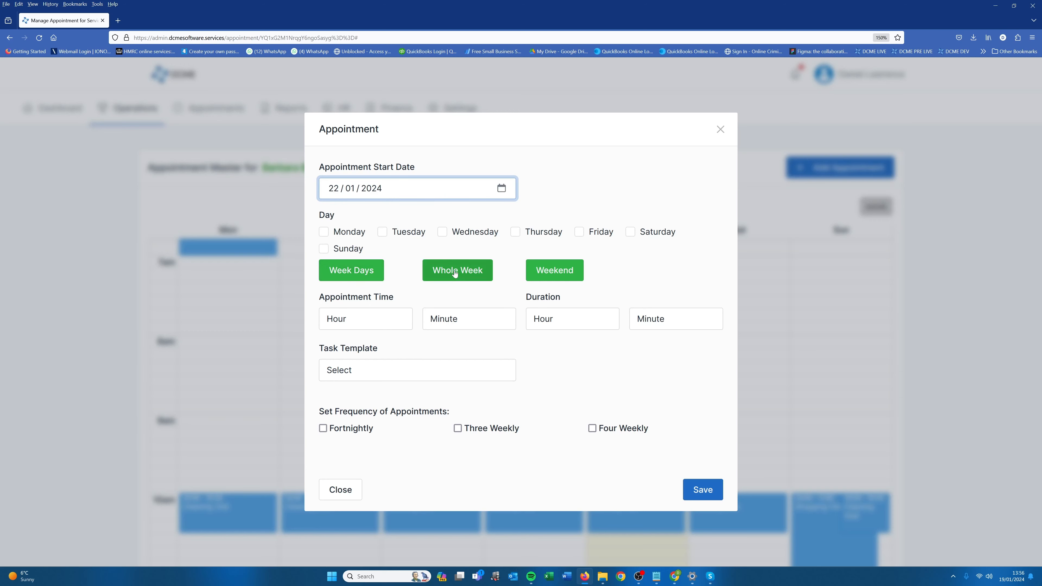
click(437, 274)
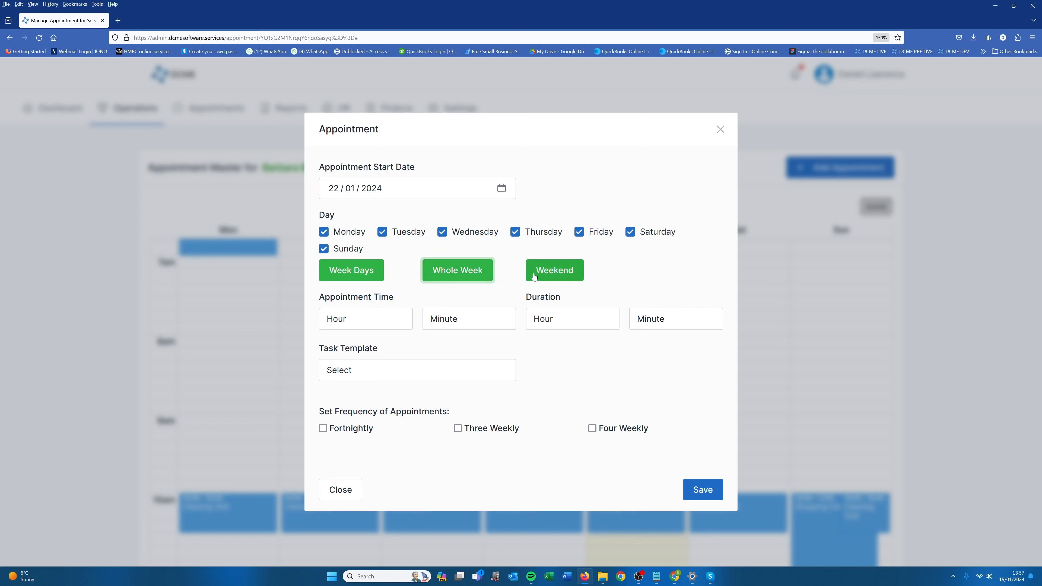
click(546, 271)
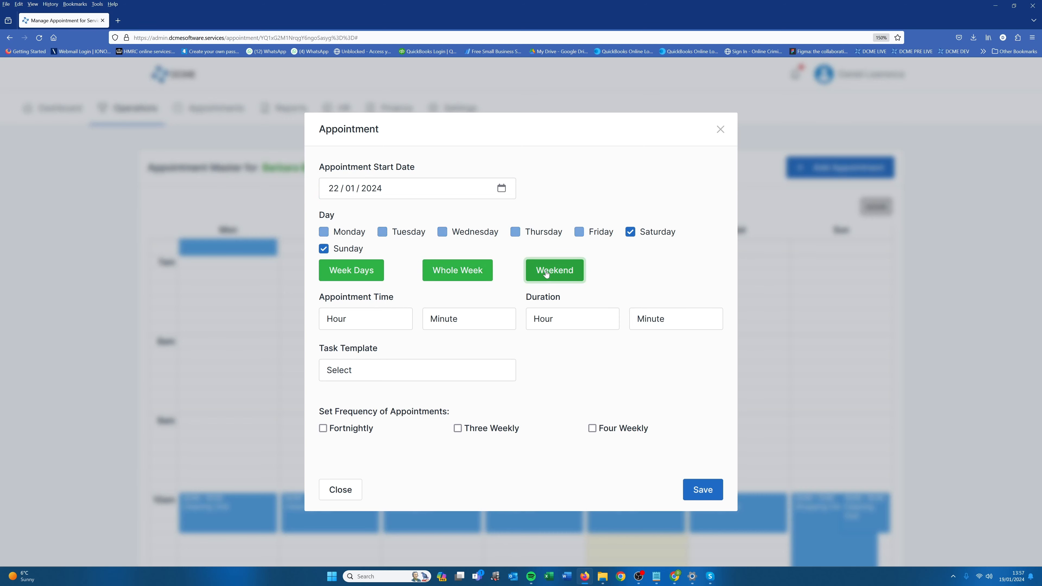
click(357, 271)
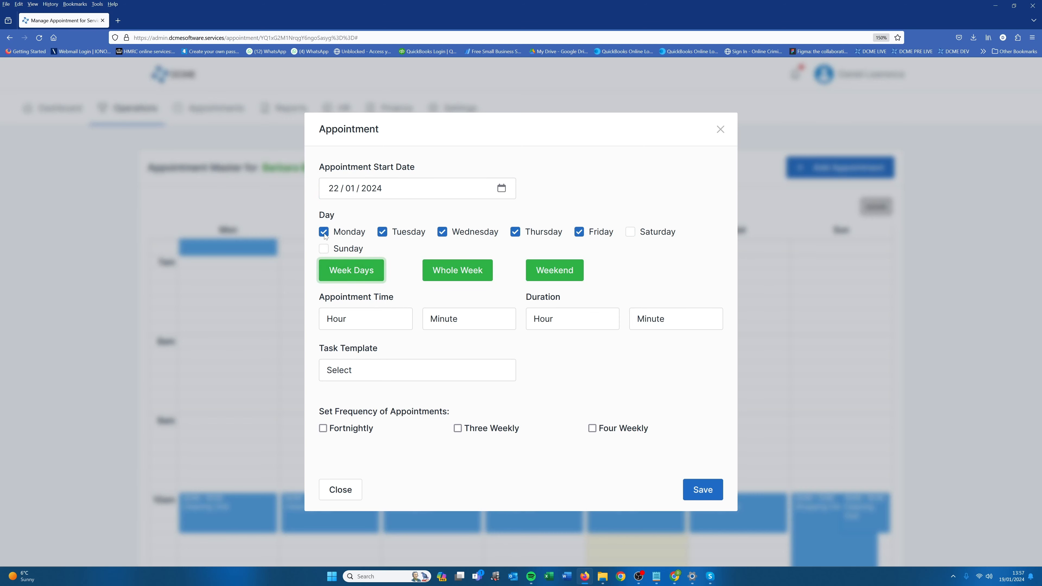
click(488, 273)
Set the master appointment's time to 08:00.
click(367, 320)
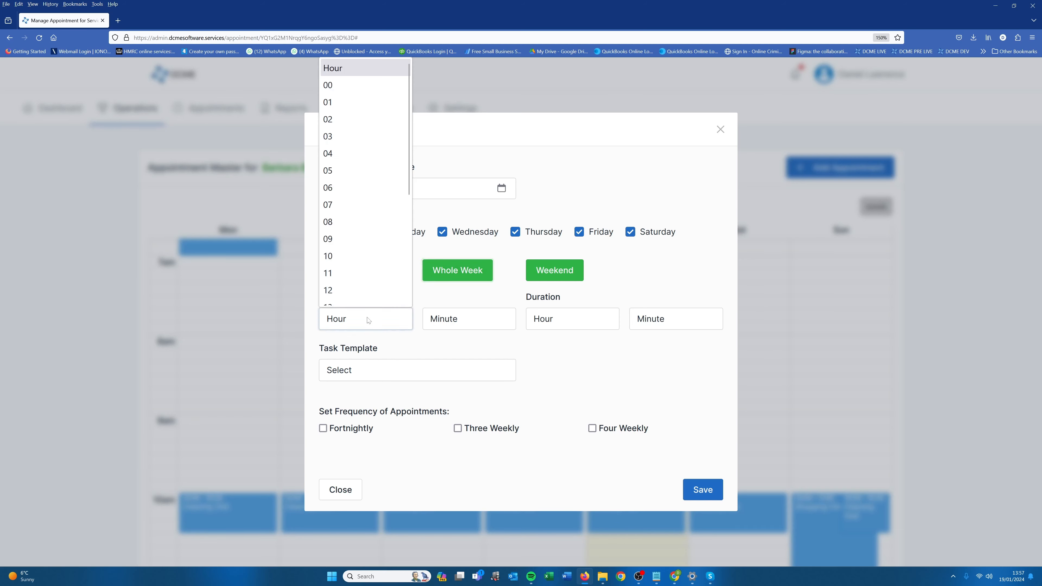
click(351, 223)
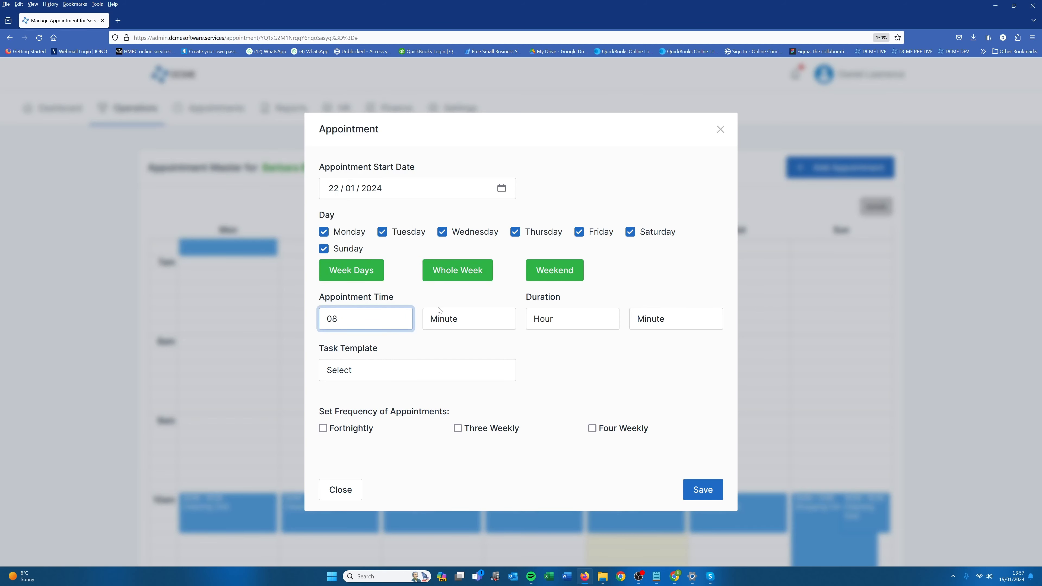
click(442, 316)
click(443, 358)
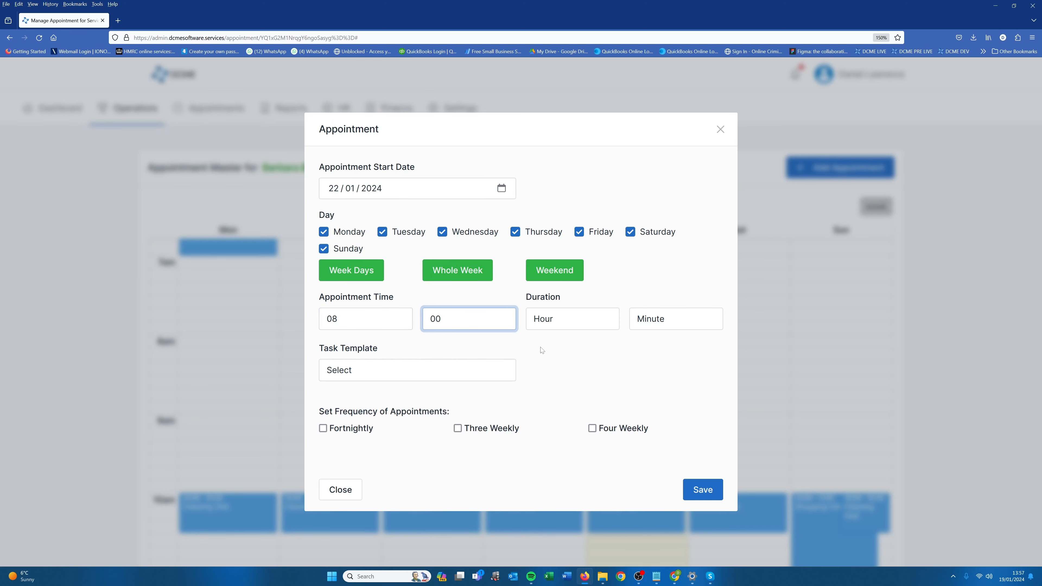
Set the duration to 1 hour 00 minutes and choose the Morning Appointment task template.
click(549, 324)
click(543, 93)
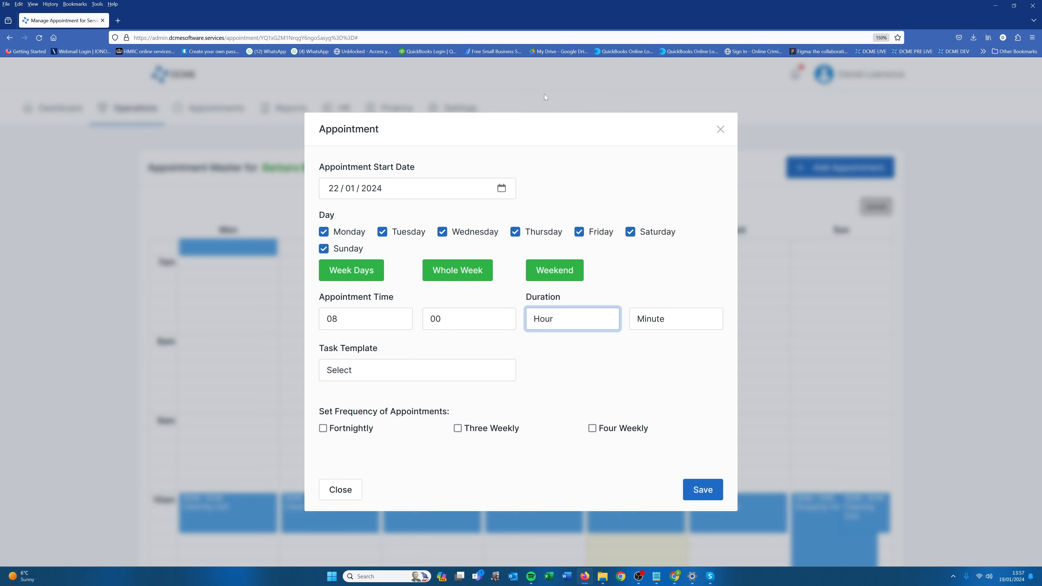
click(684, 318)
click(666, 357)
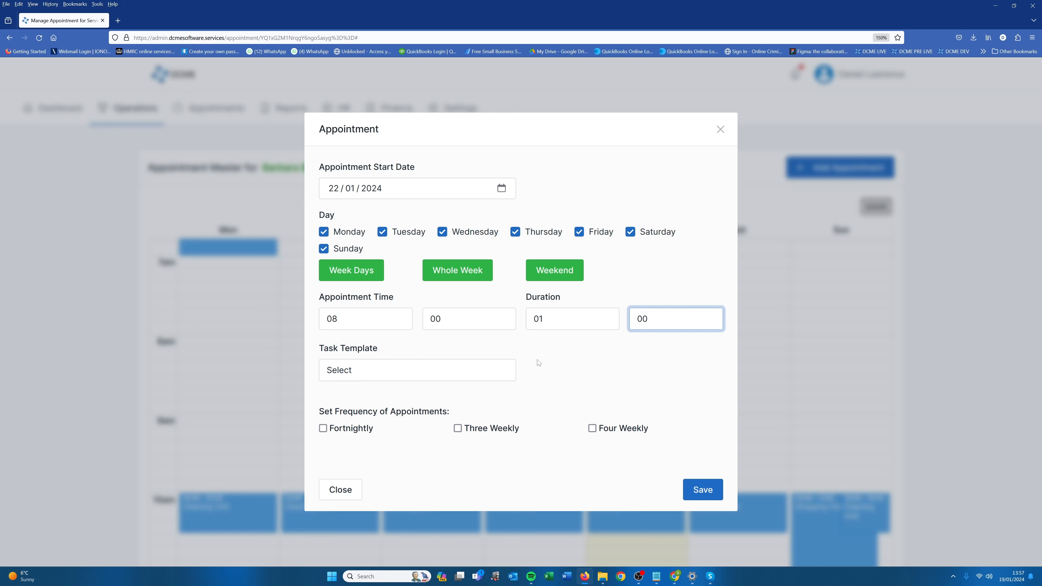
click(512, 369)
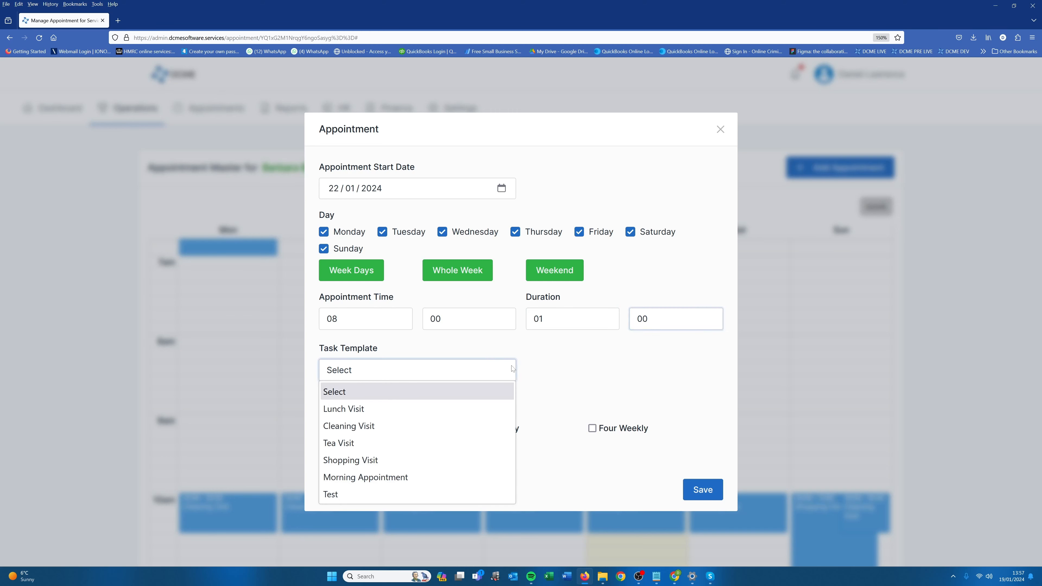
click(411, 478)
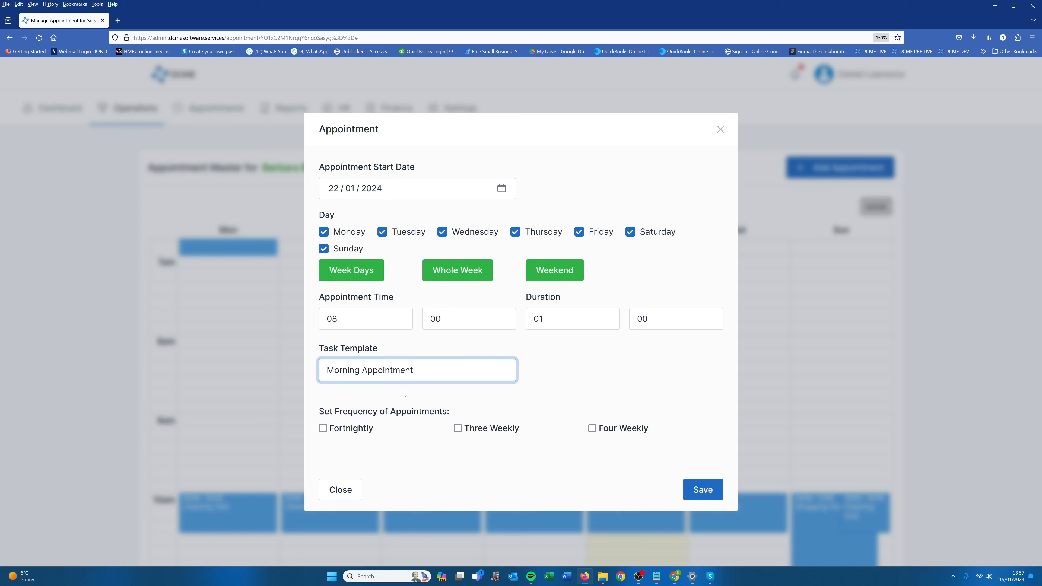
Save the recurring master appointment and open Service User Scheduling.
click(694, 488)
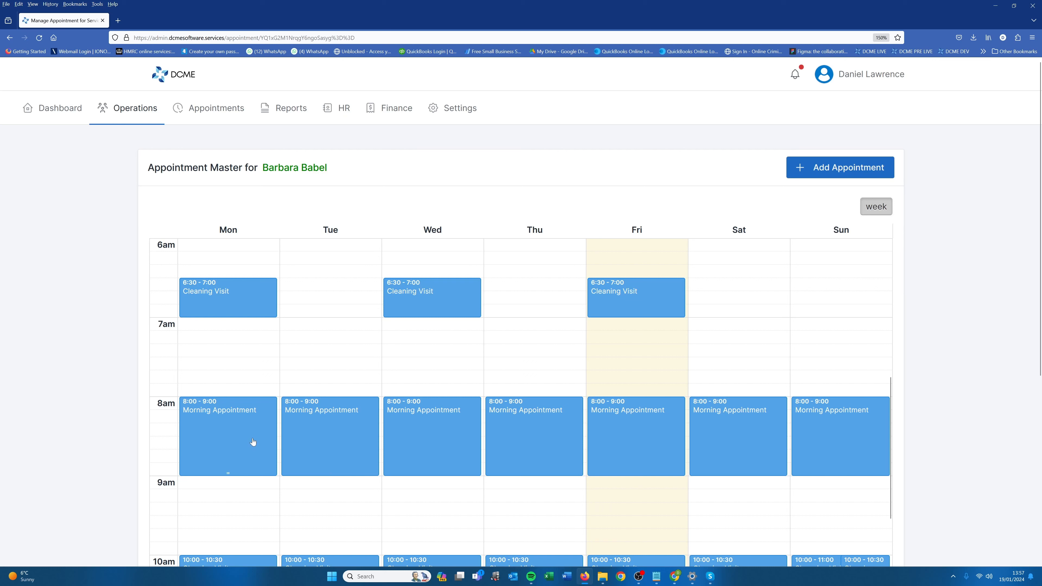
mouse_move(215, 117)
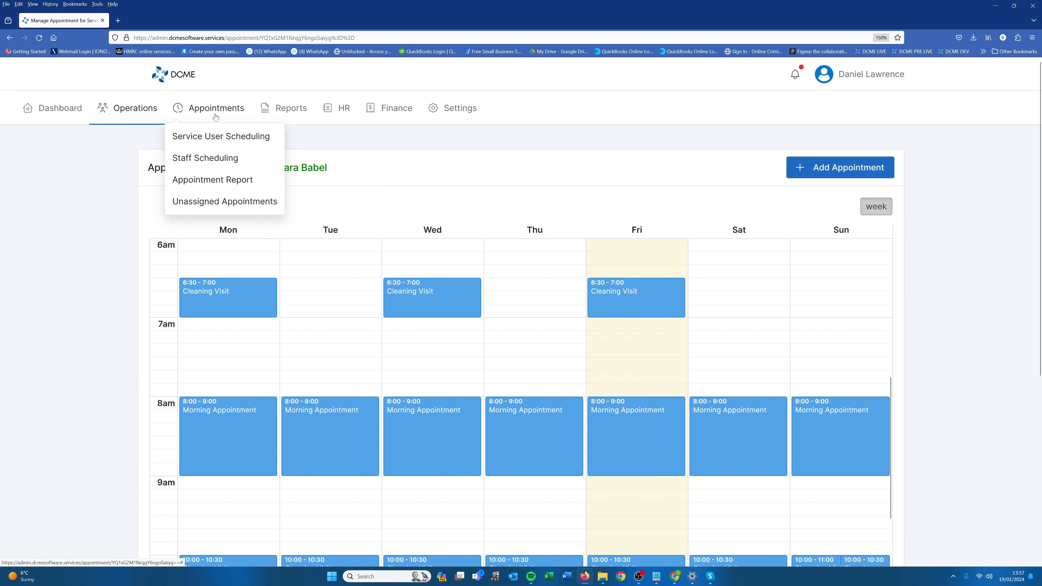
click(214, 136)
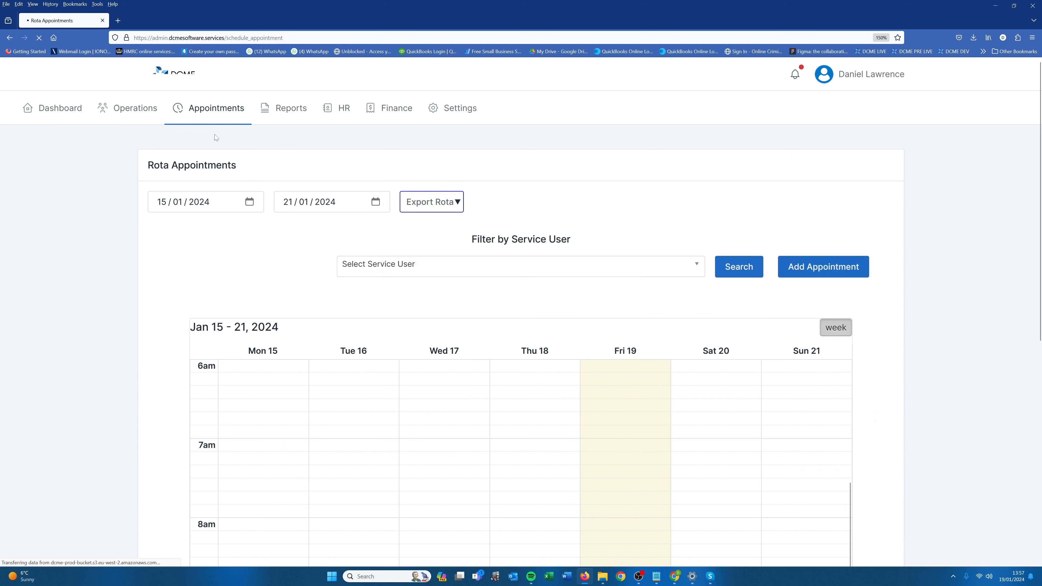
Display the rota for the week starting 22/01/2024, filtered by the service user whose master appointment was saved.
click(360, 264)
click(250, 201)
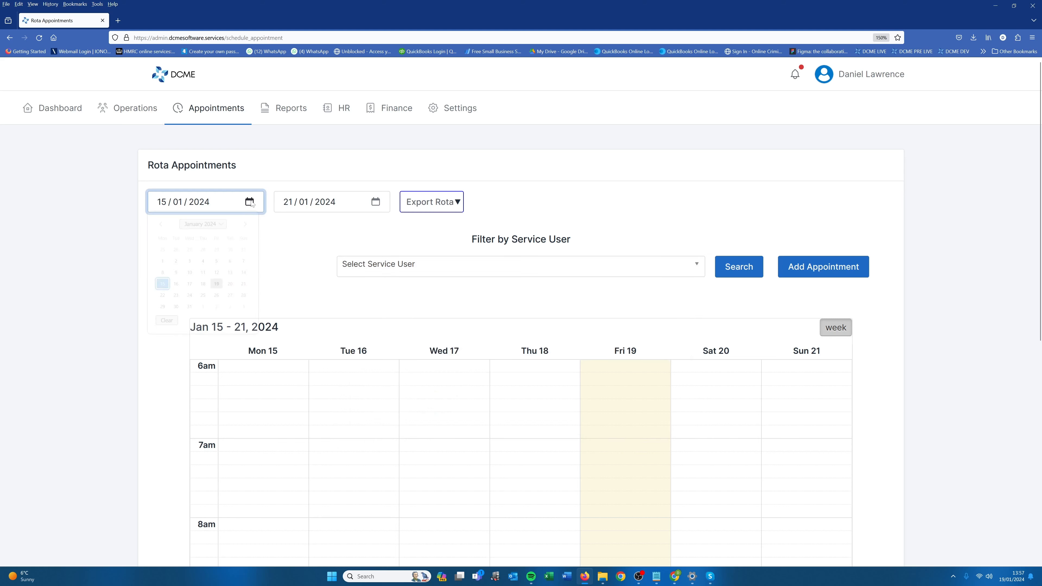
click(159, 293)
click(388, 274)
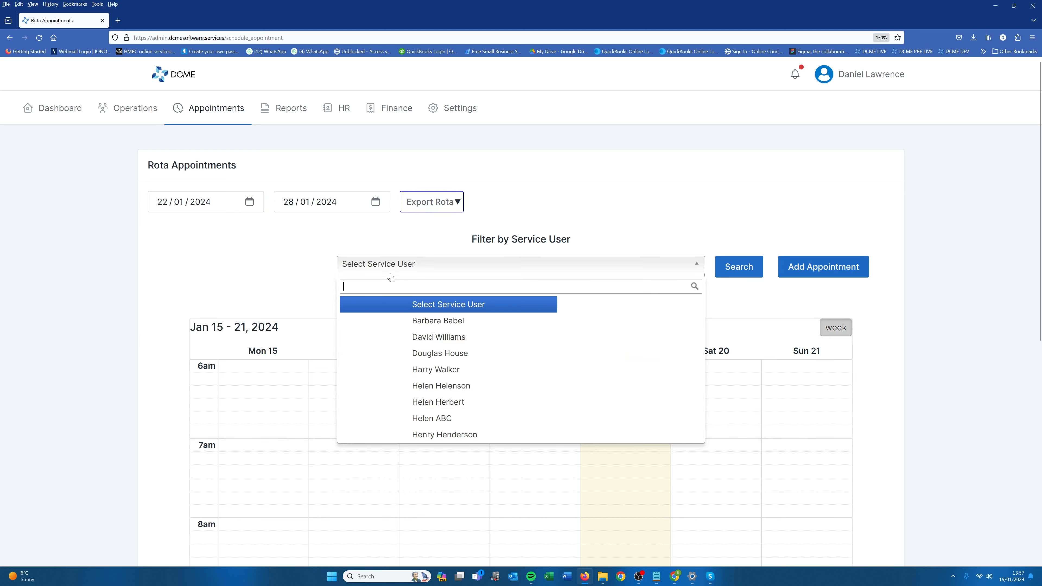
text(ba)
click(428, 302)
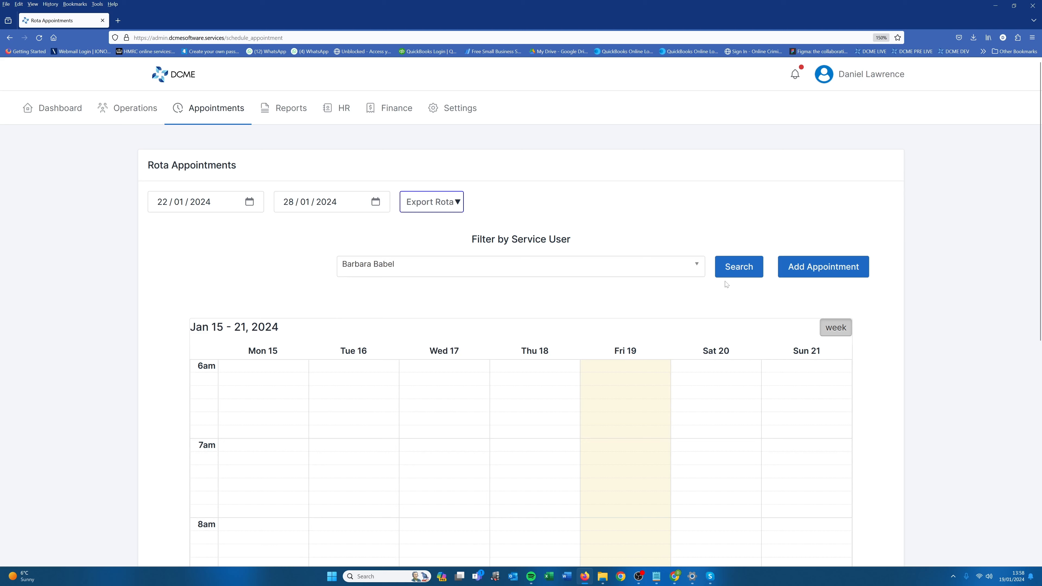
click(736, 269)
scroll(445, 314, down, 3)
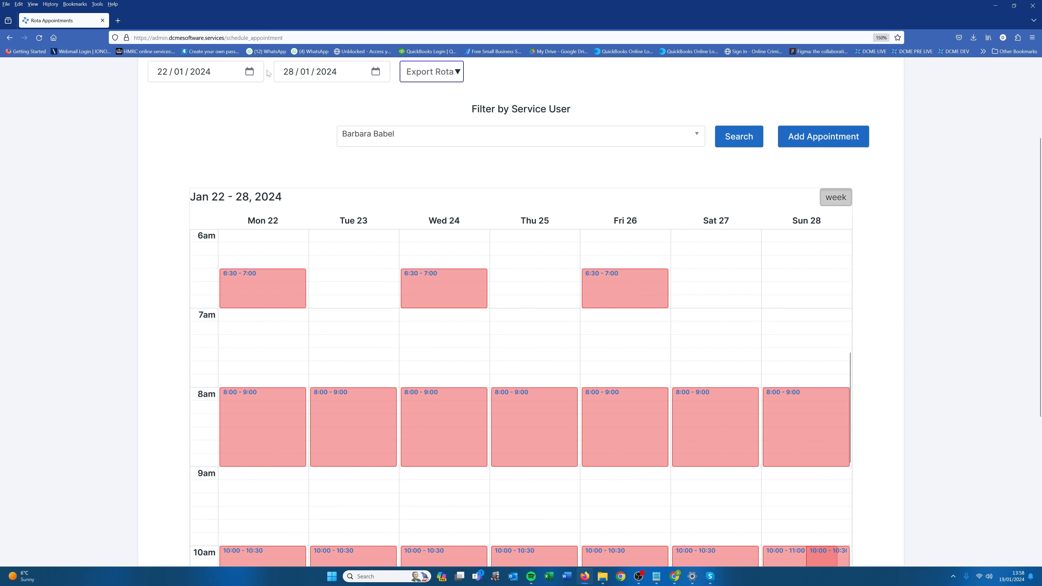
Check the same service user's rota for the week starting 29/01/2024.
click(250, 71)
click(163, 178)
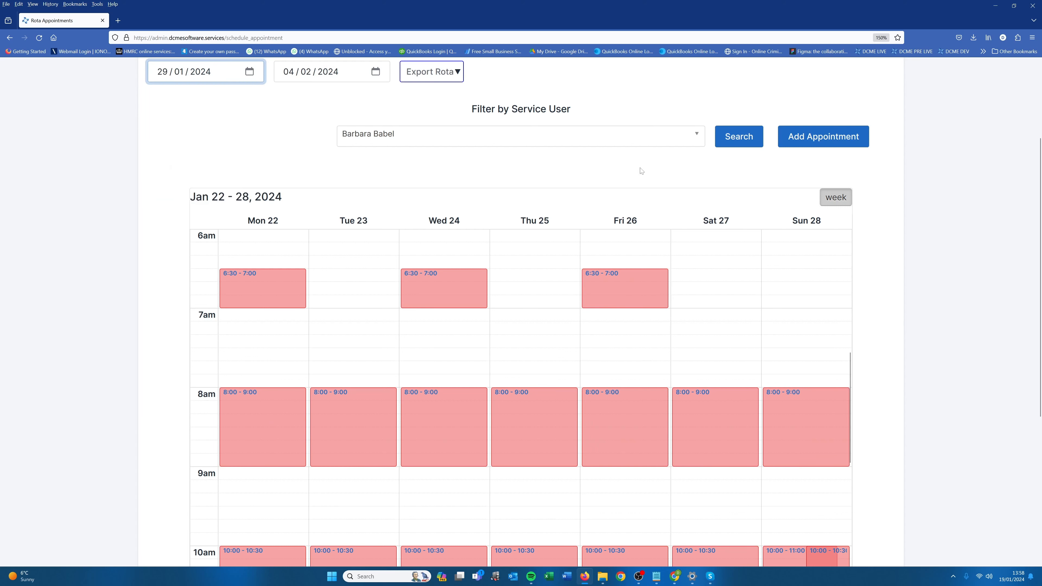
click(723, 138)
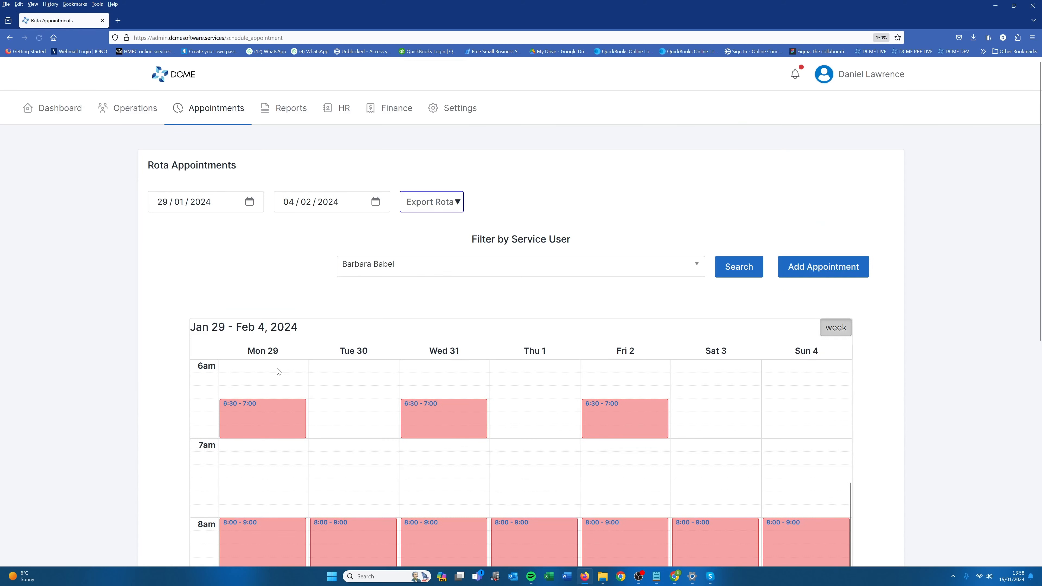
scroll(218, 390, down, 3)
scroll(289, 408, up, 1)
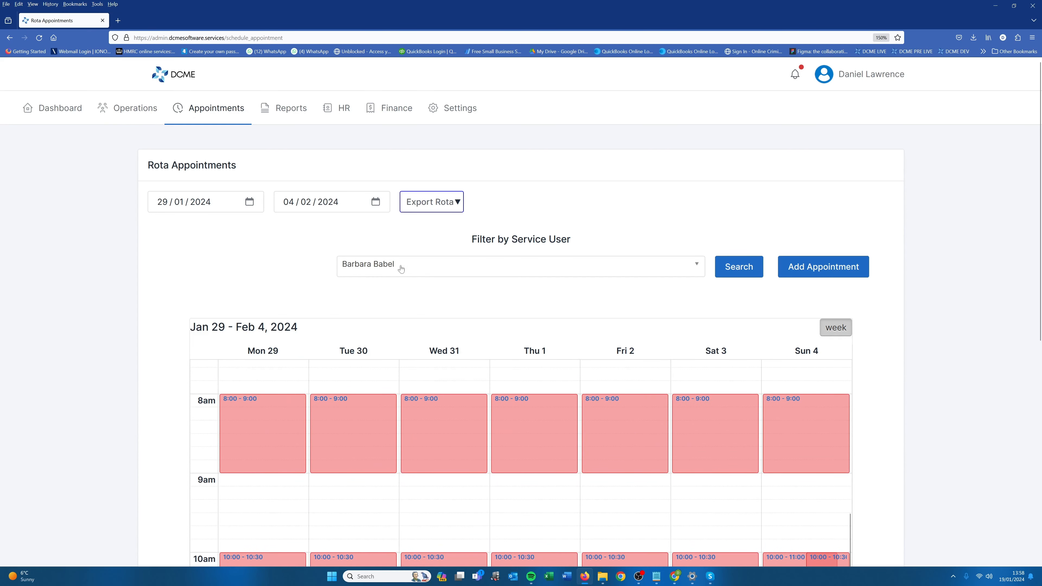
Return the service user's rota to the week starting 22/01/2024.
click(250, 201)
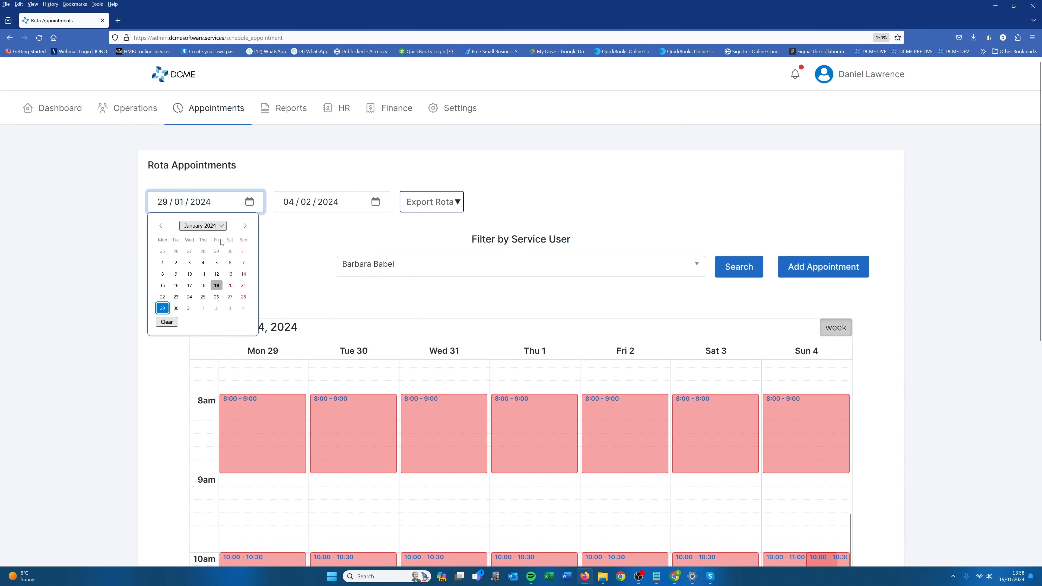
click(163, 296)
click(738, 267)
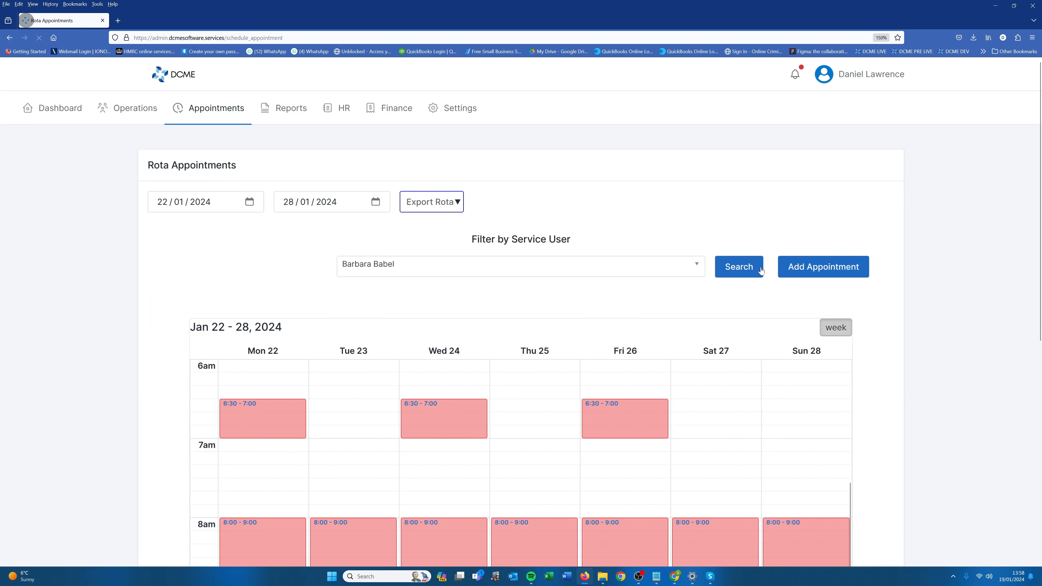
Assign the first listed staff member to Monday's 8:00 - 9:00 appointment, apply the change to all week days and submit it.
scroll(508, 458, down, 3)
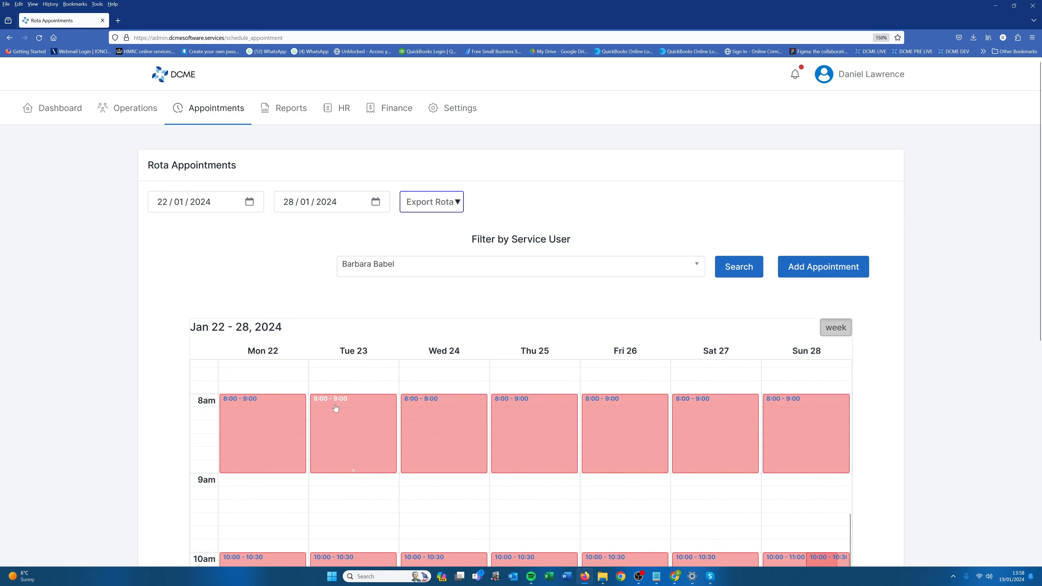
click(280, 429)
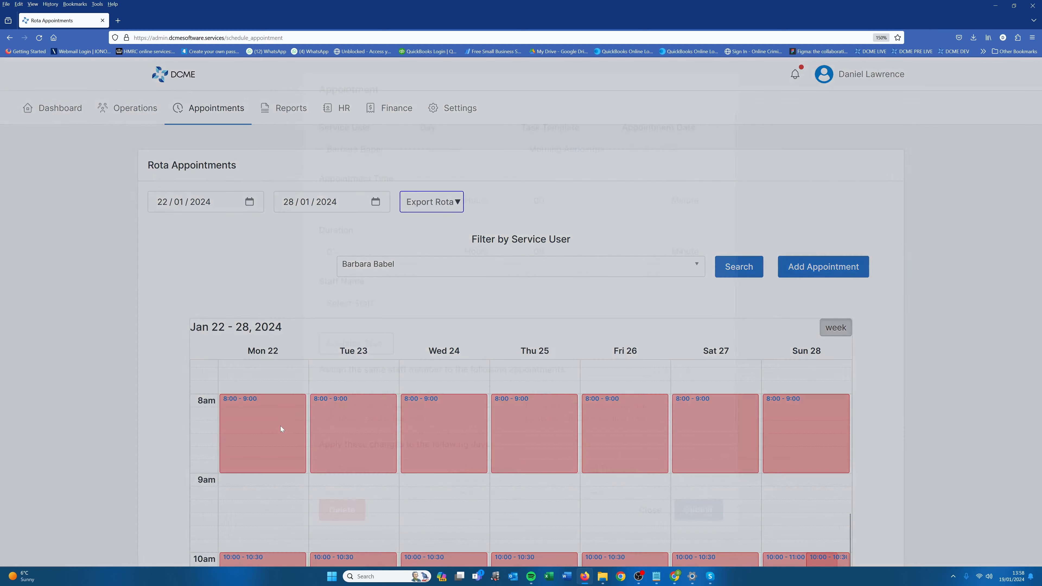
click(348, 320)
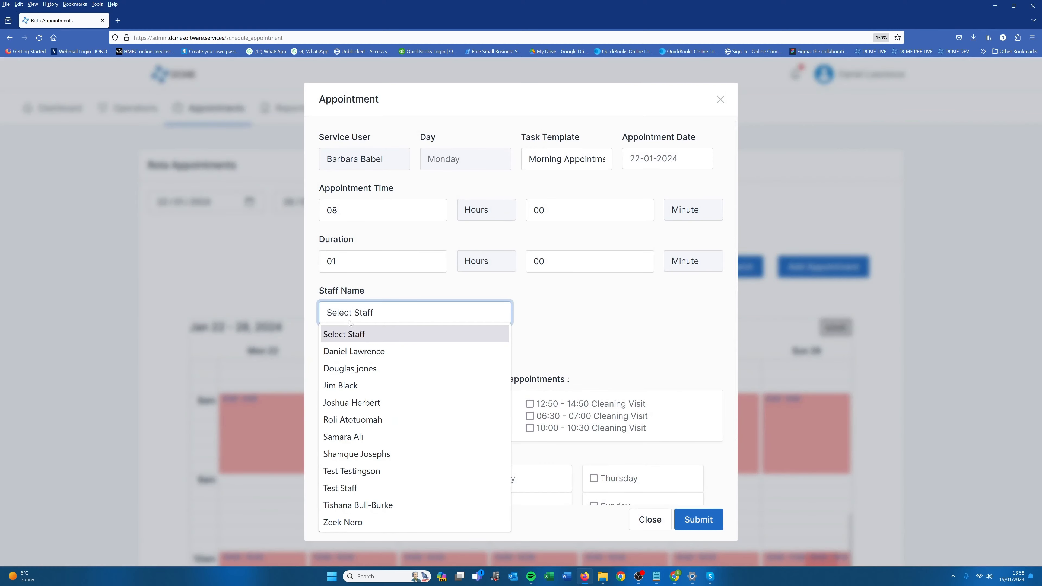
click(347, 351)
scroll(453, 364, down, 1)
scroll(452, 364, down, 2)
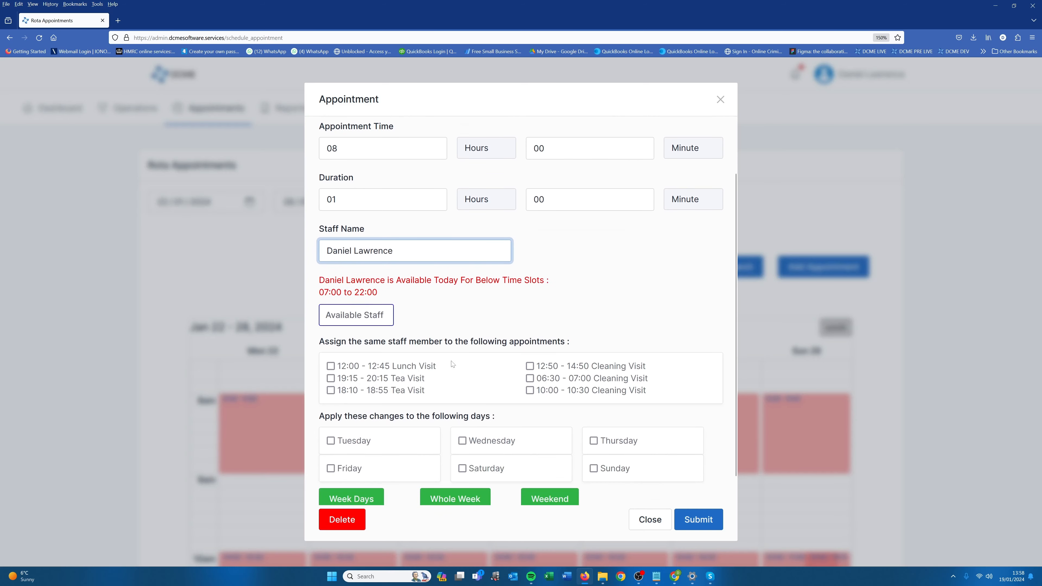
scroll(452, 363, down, 1)
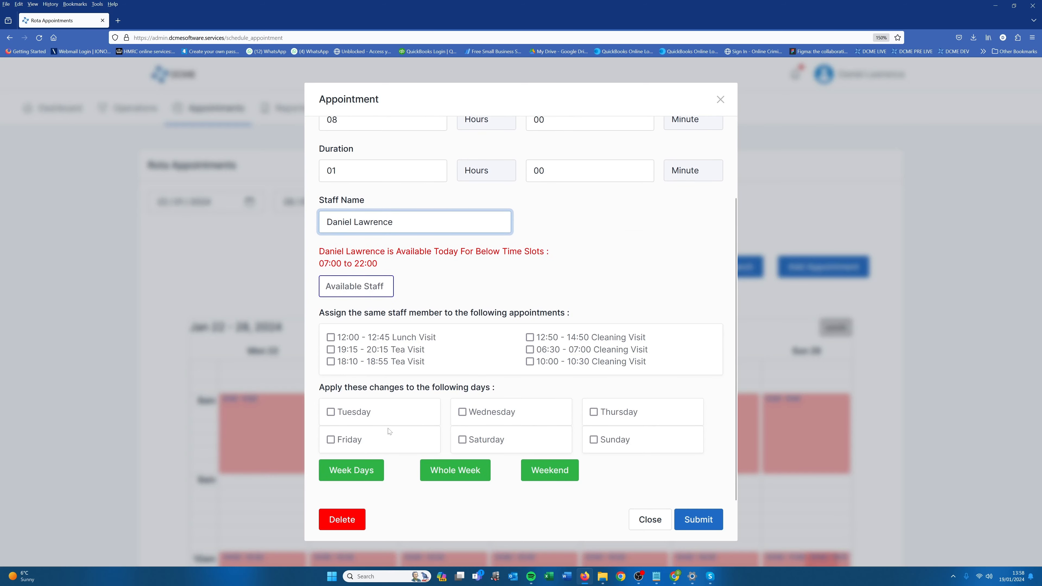
click(354, 468)
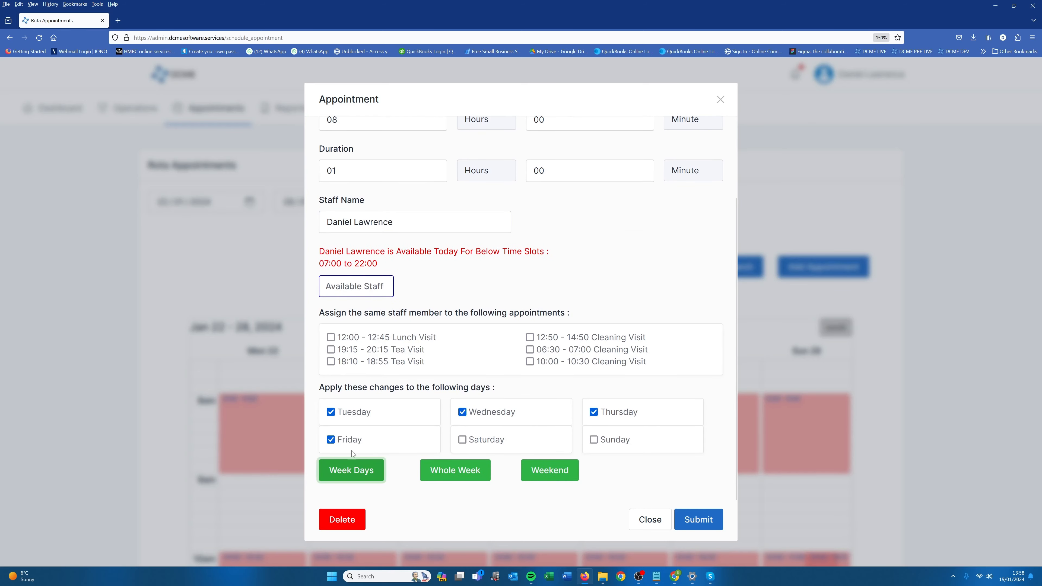
click(698, 513)
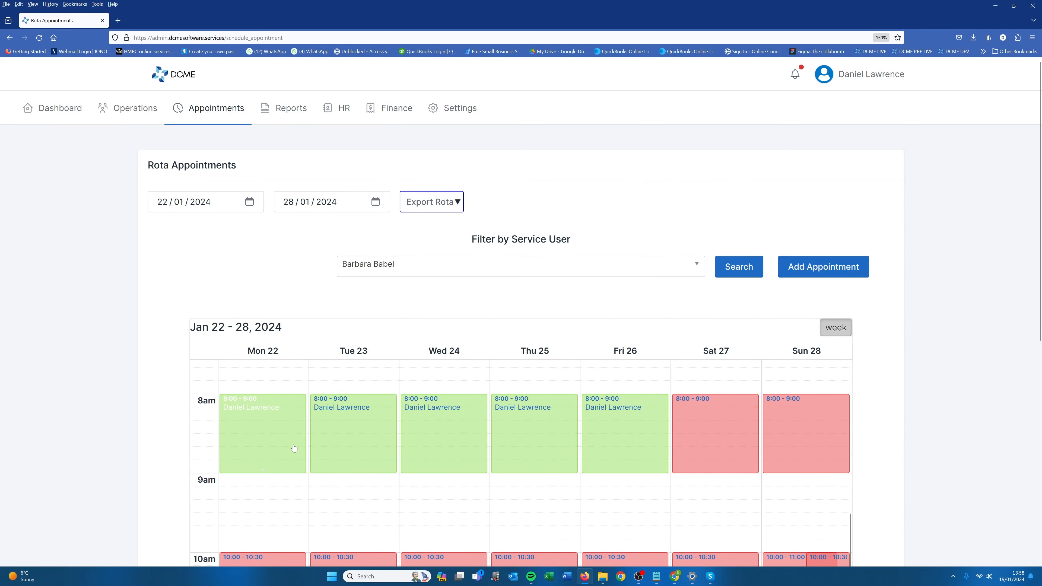